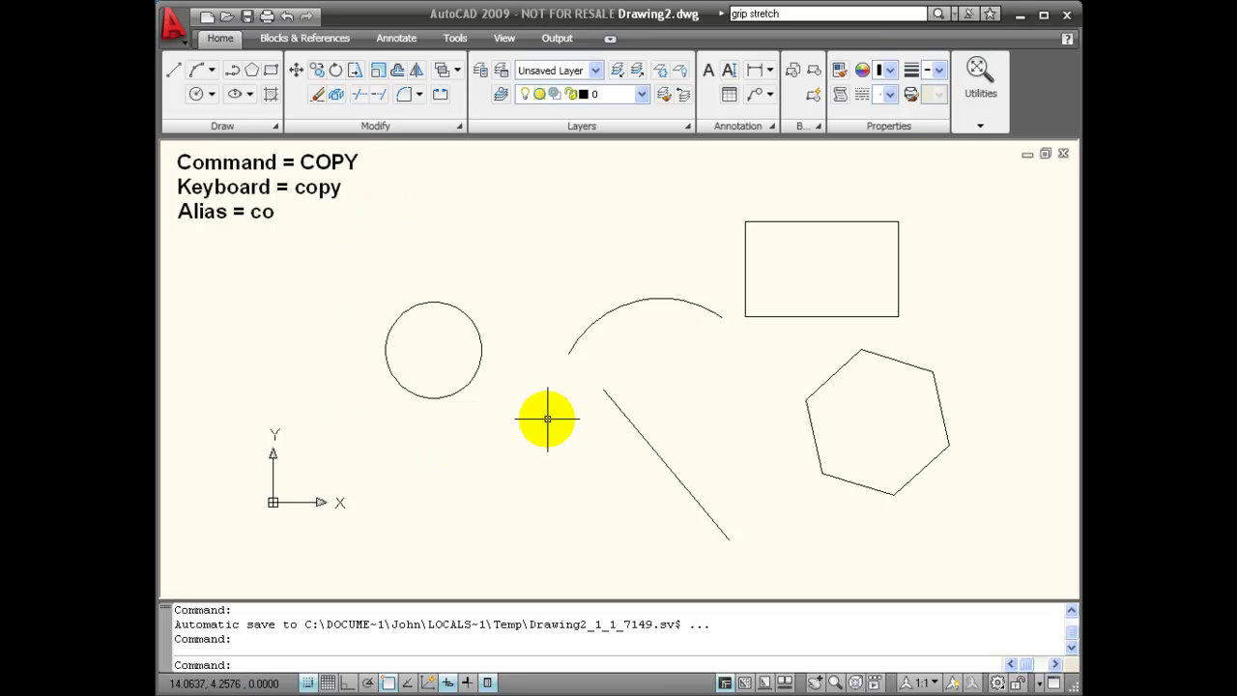
# - Start COPY on the circle, using the circle's centre as the base point
pyautogui.write('c')
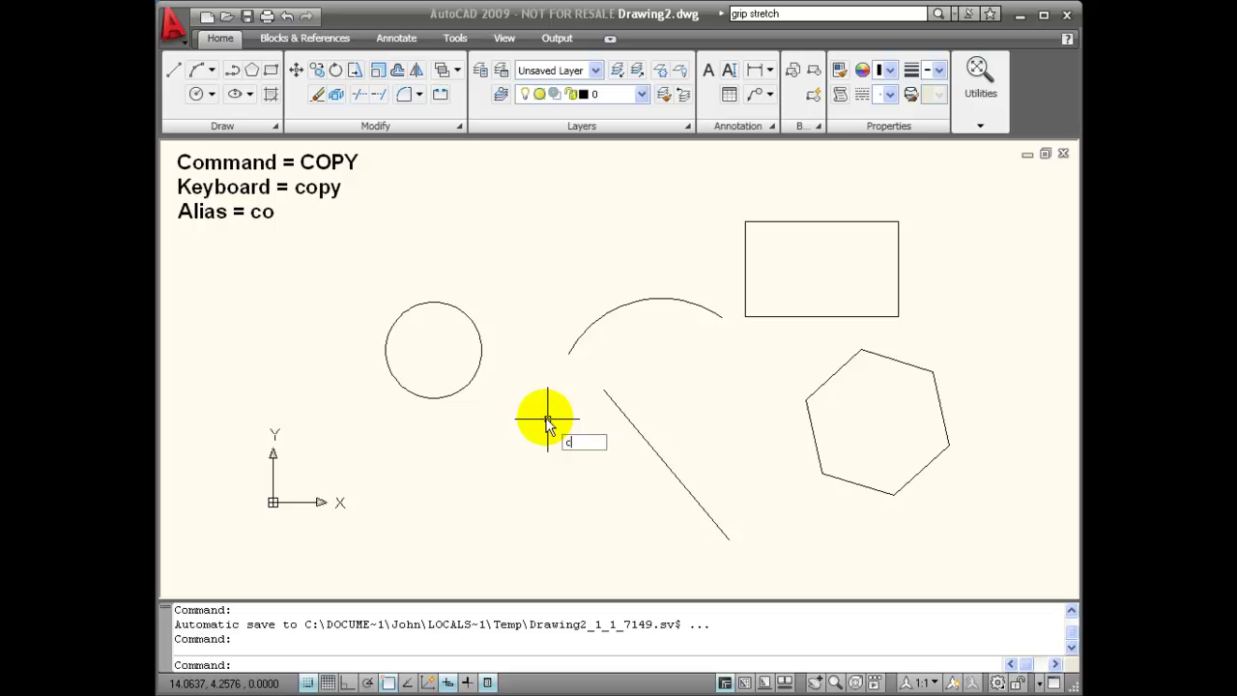
pyautogui.write('o')
pyautogui.press('Return')
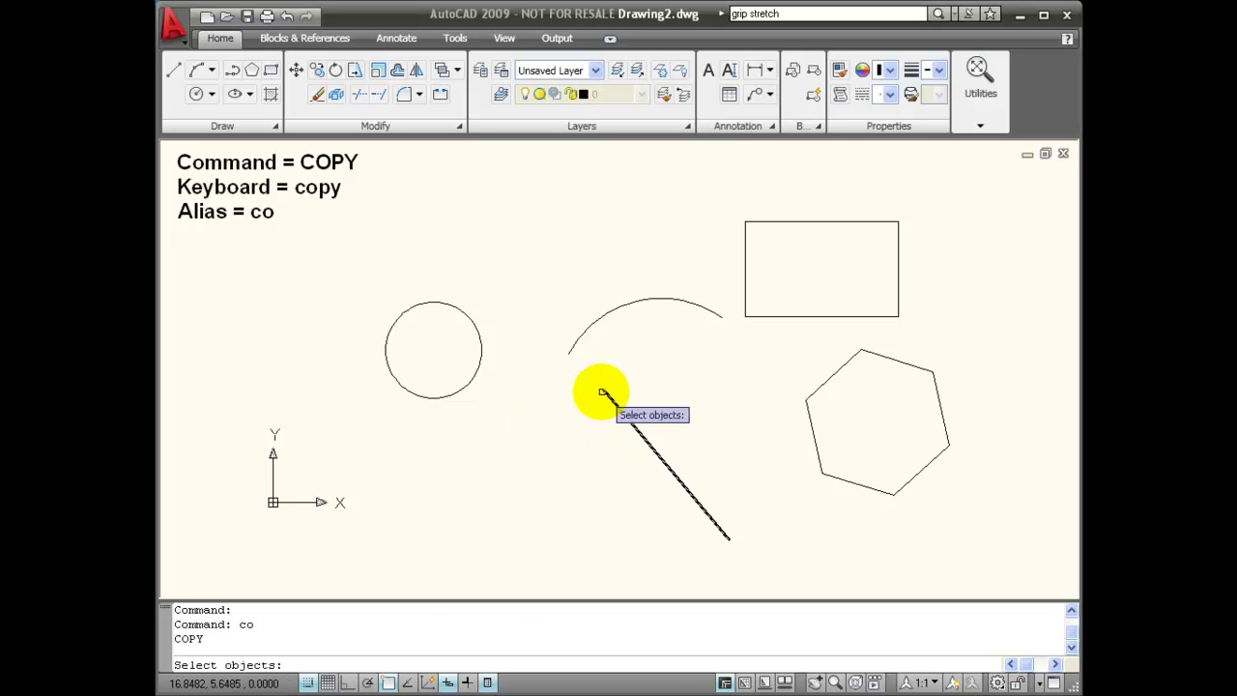
pyautogui.click(477, 325)
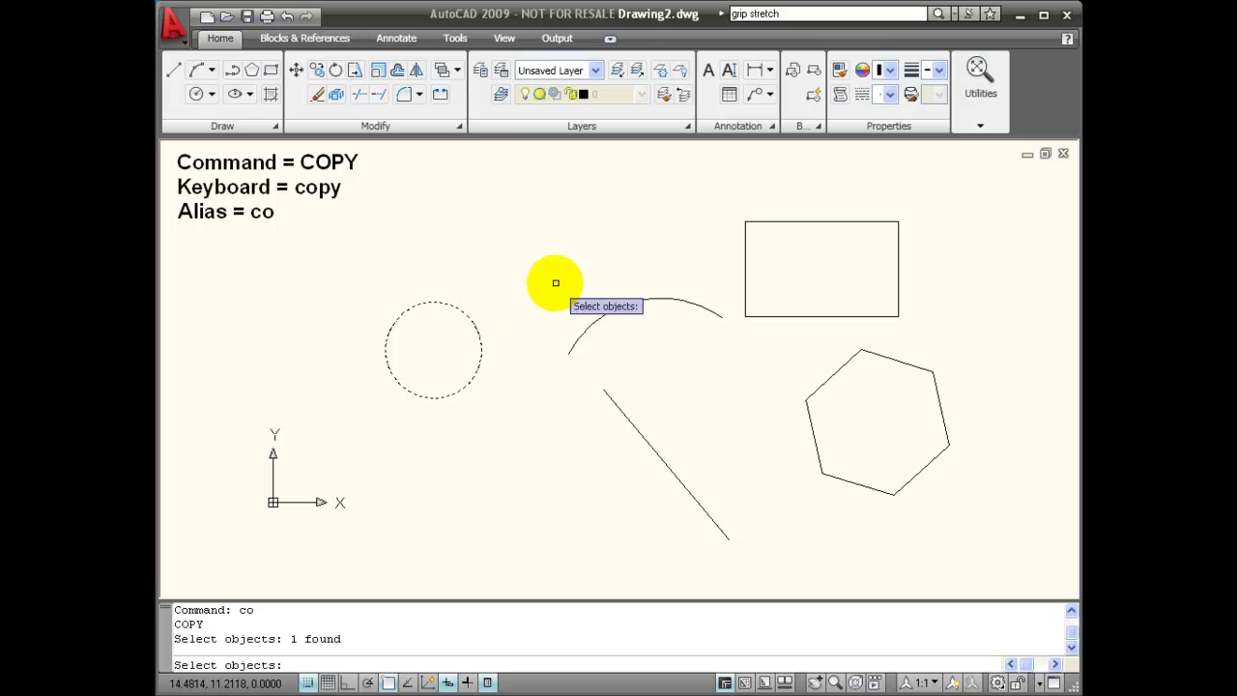
pyautogui.press('Return')
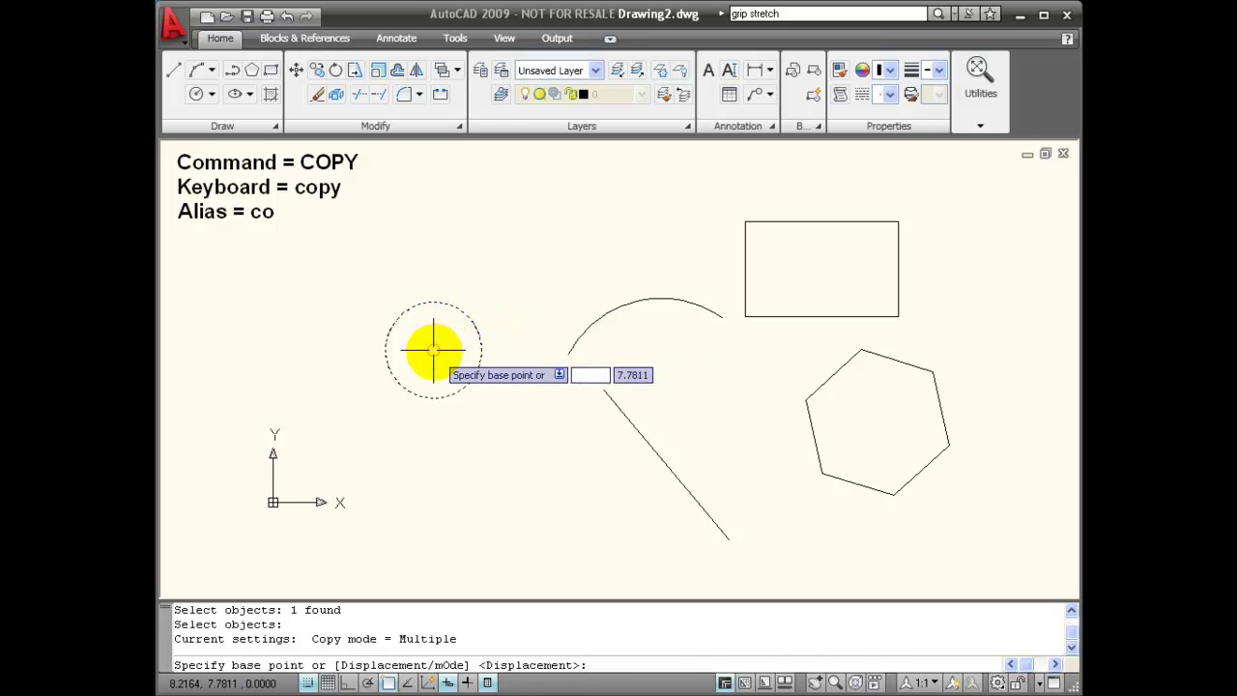
pyautogui.click(433, 350)
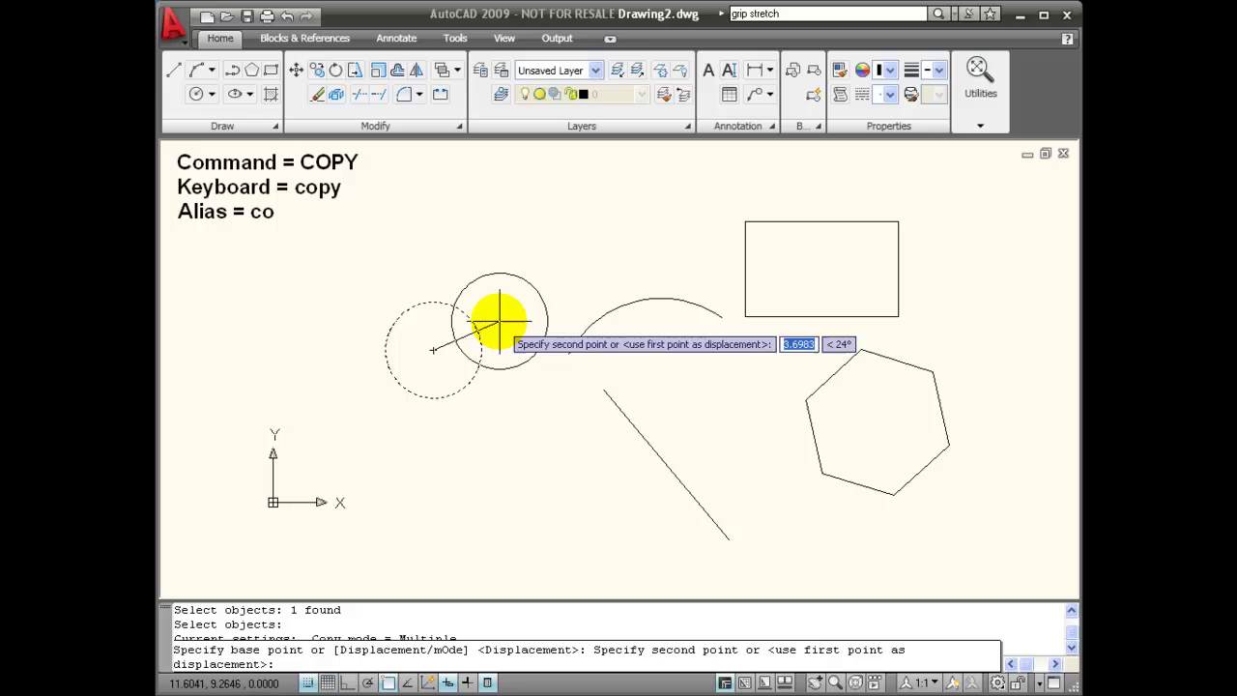
# - Place the first circle copy at @2<0, two units to the right
pyautogui.write('2')
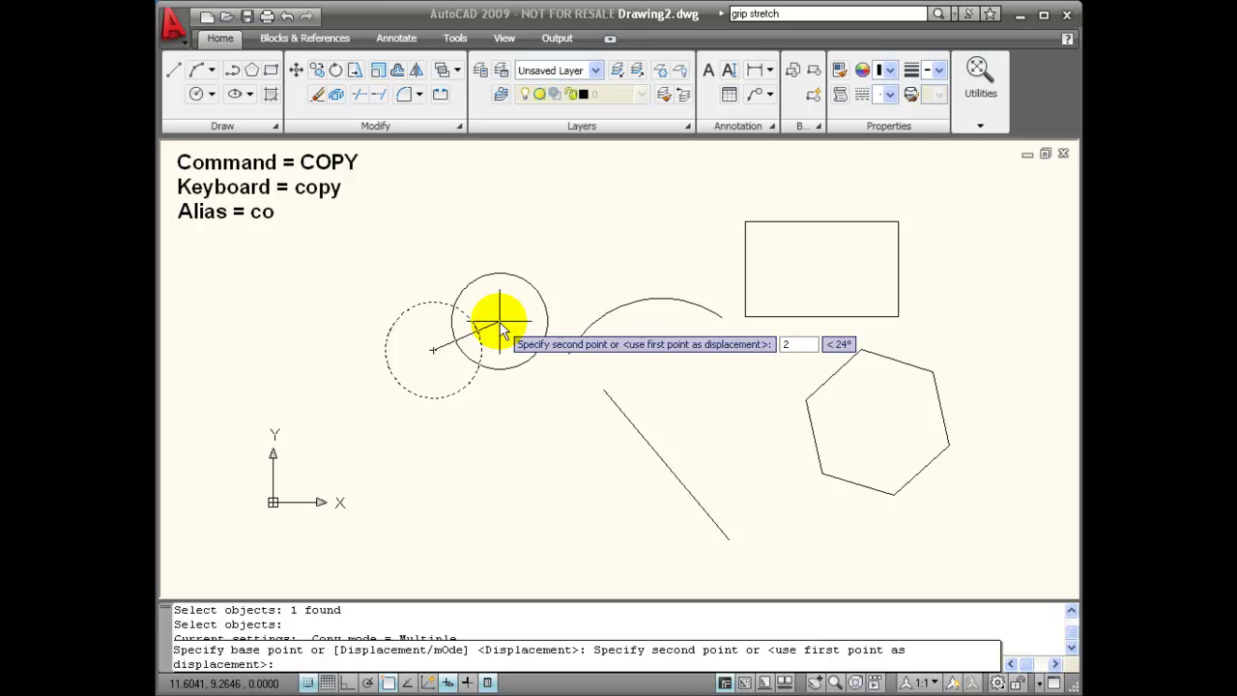
pyautogui.press('Tab')
pyautogui.write('0')
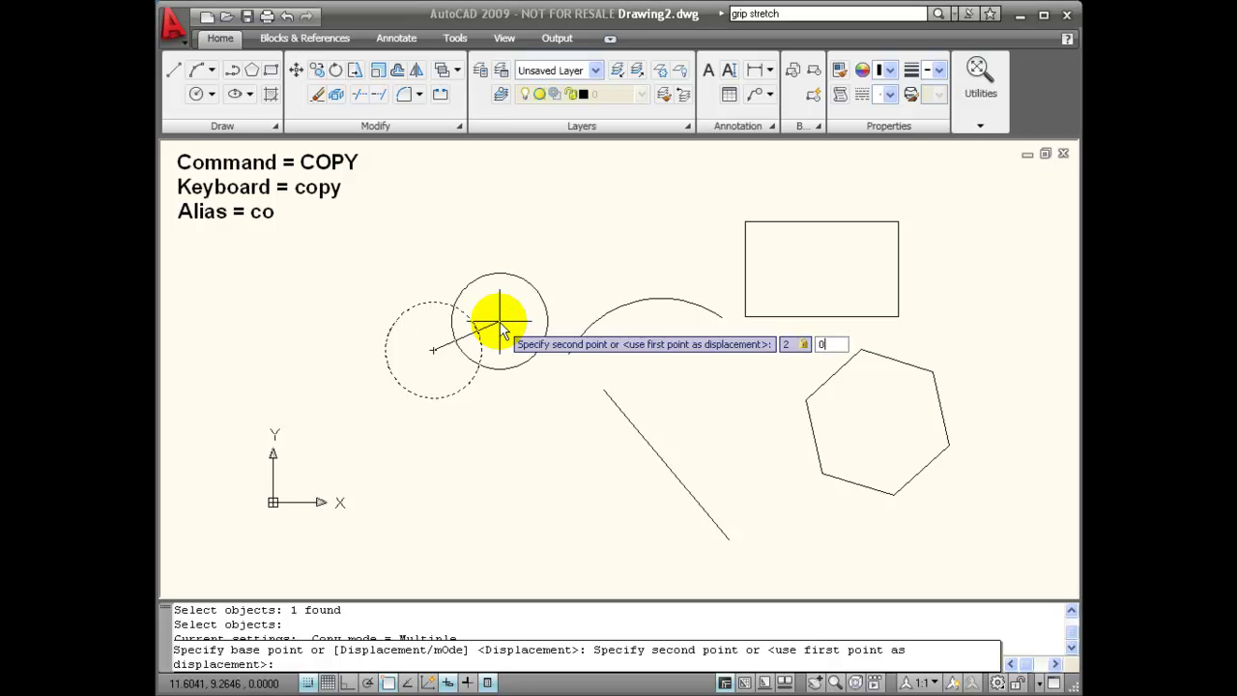
pyautogui.press('Return')
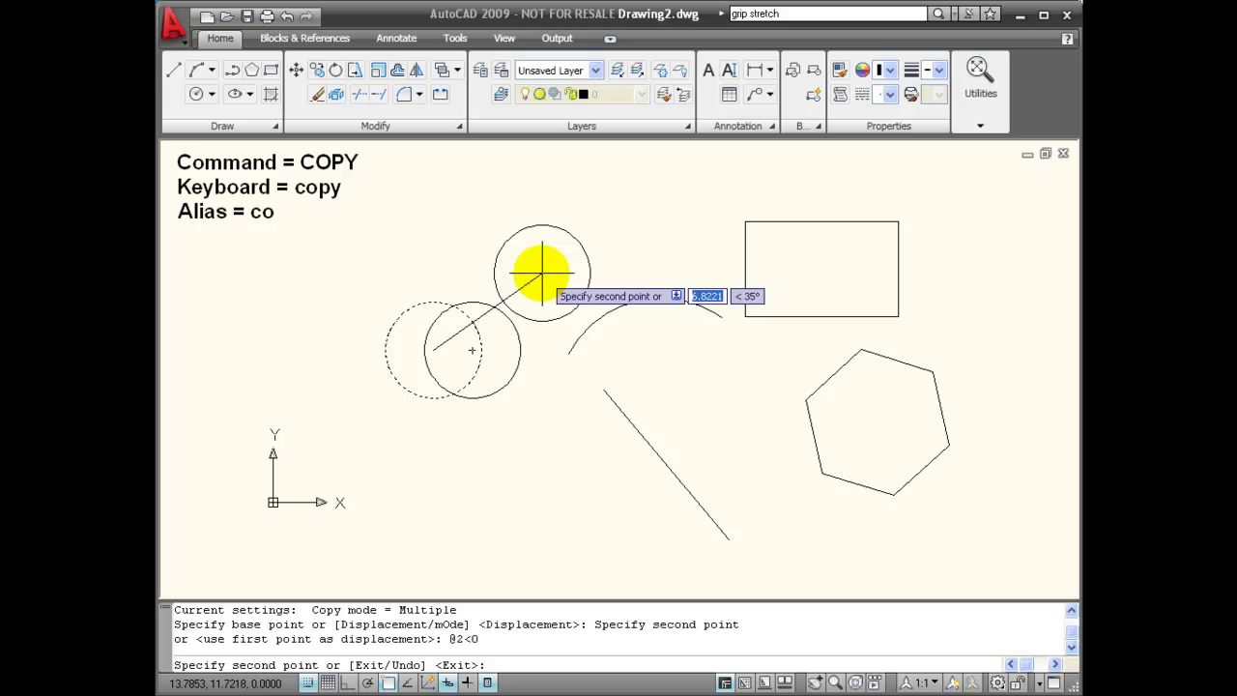
# - Place a second circle copy at @2,2 and end the COPY command
pyautogui.write('2')
pyautogui.press('Tab')
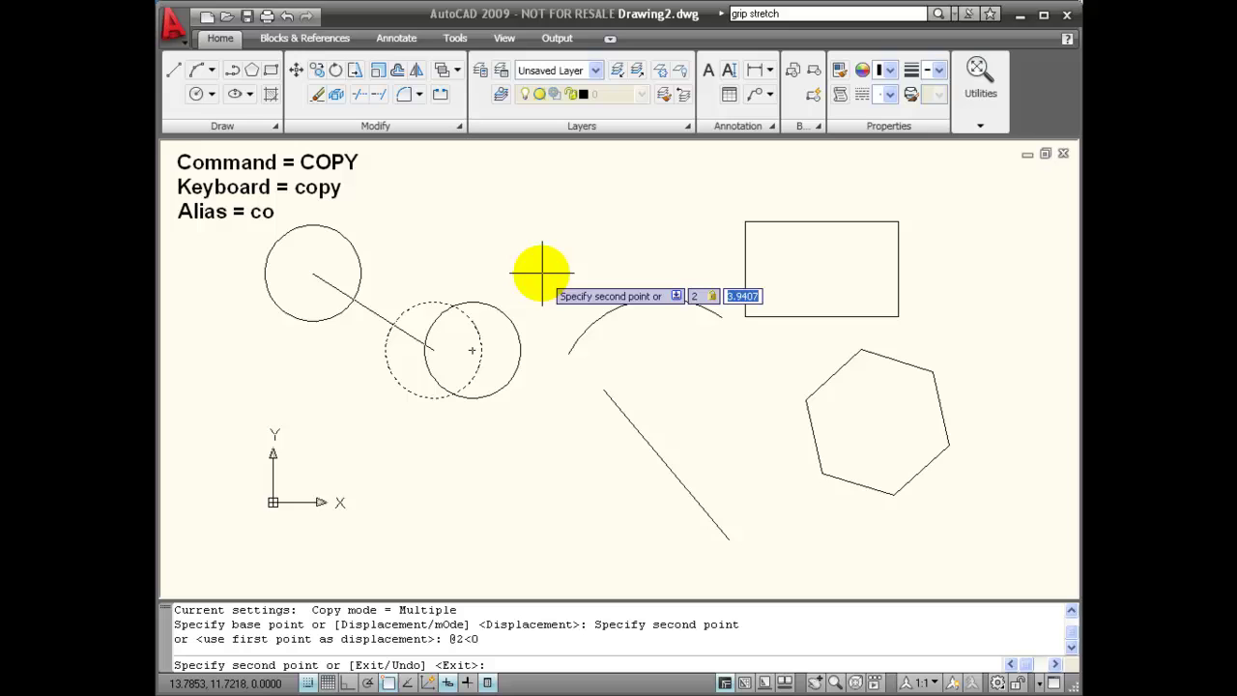
pyautogui.write('2')
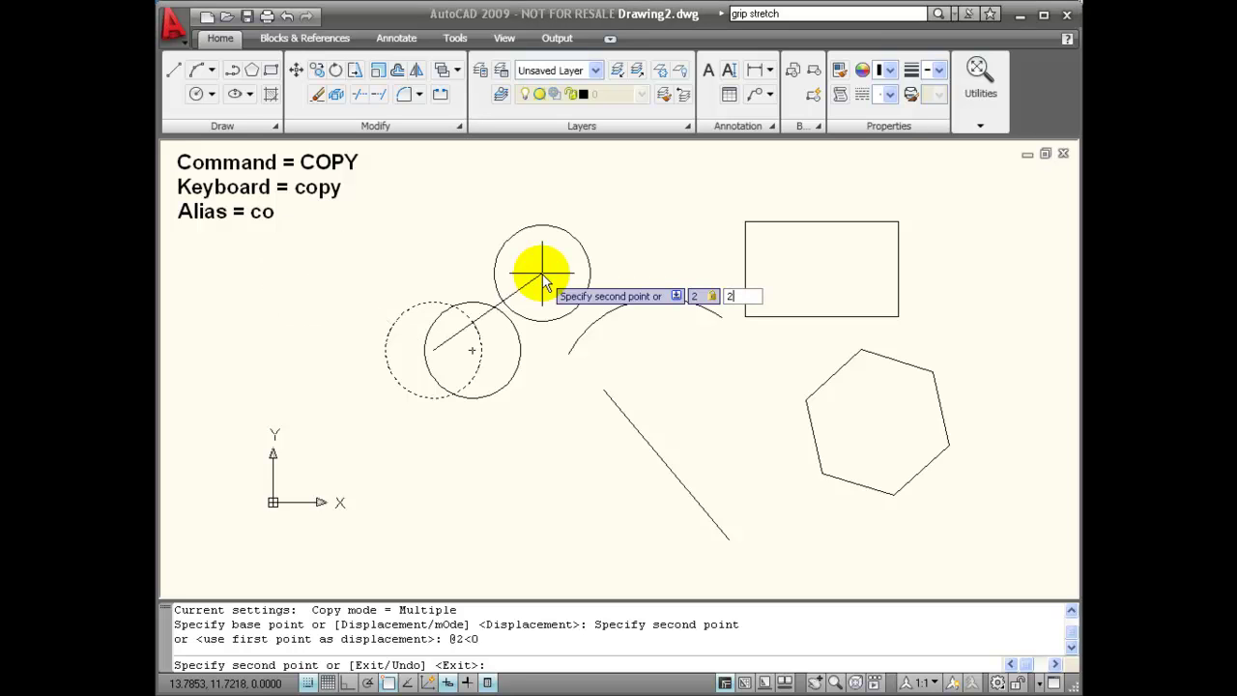
pyautogui.press('Return')
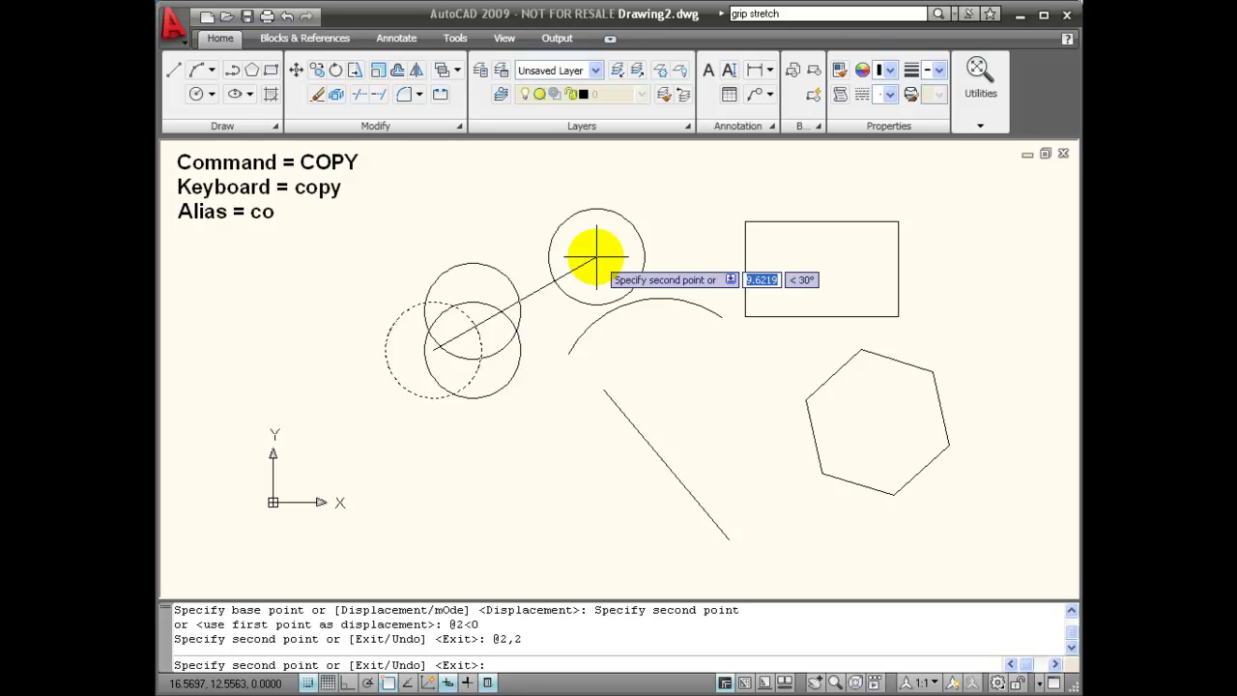
pyautogui.press('Return')
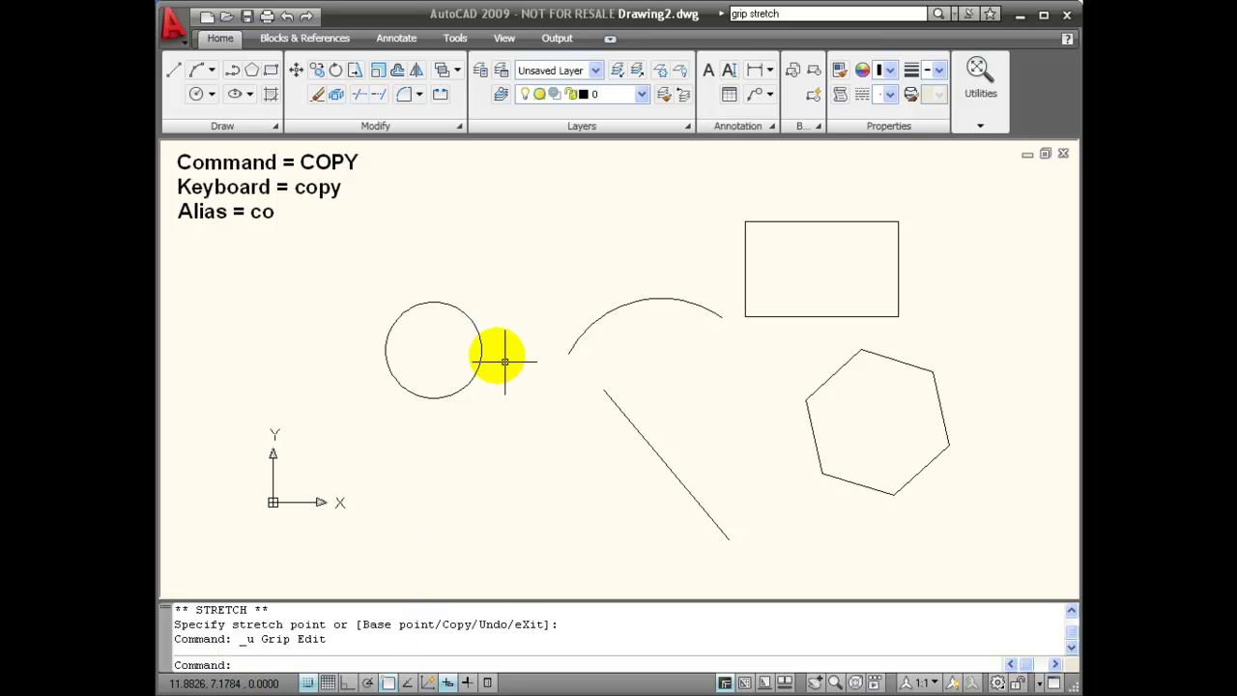
pyautogui.click(481, 337)
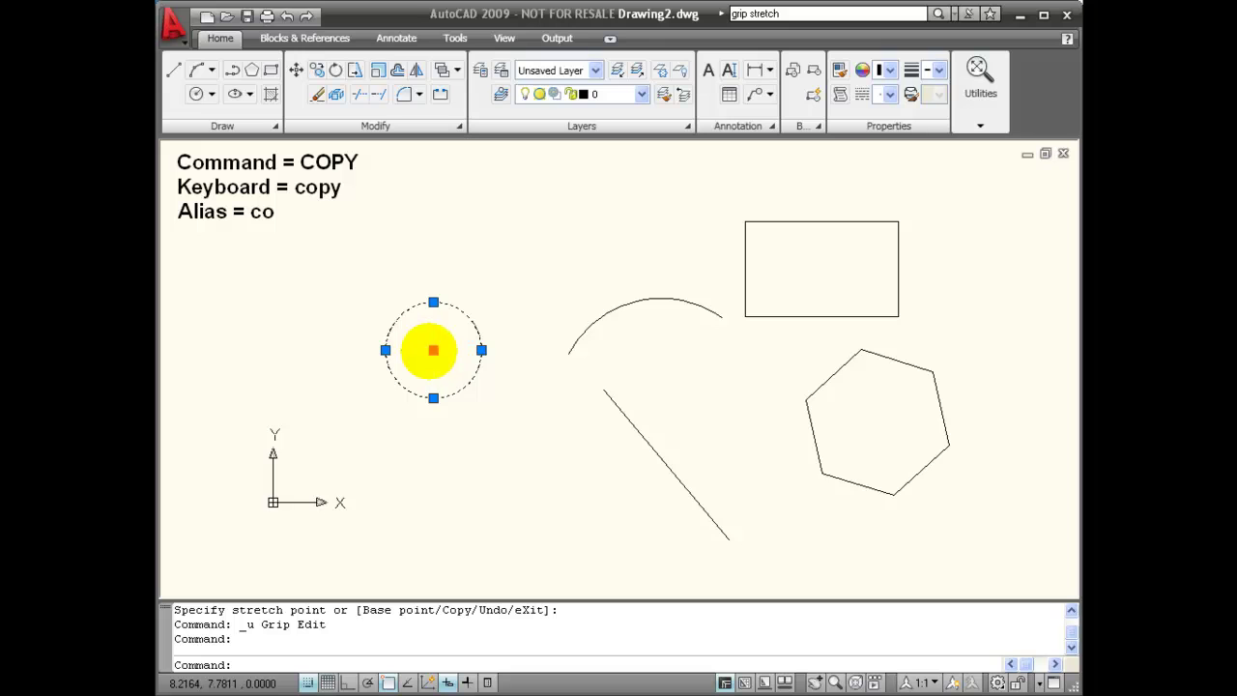
pyautogui.click(433, 350)
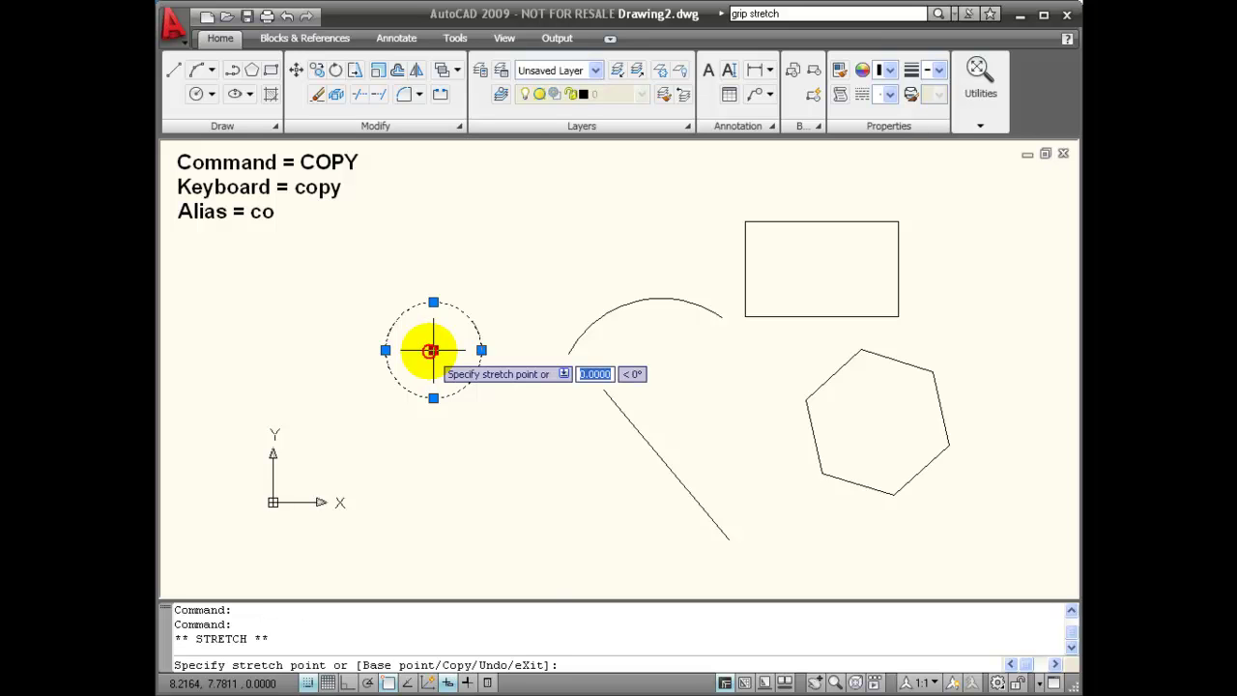
pyautogui.rightClick(519, 415)
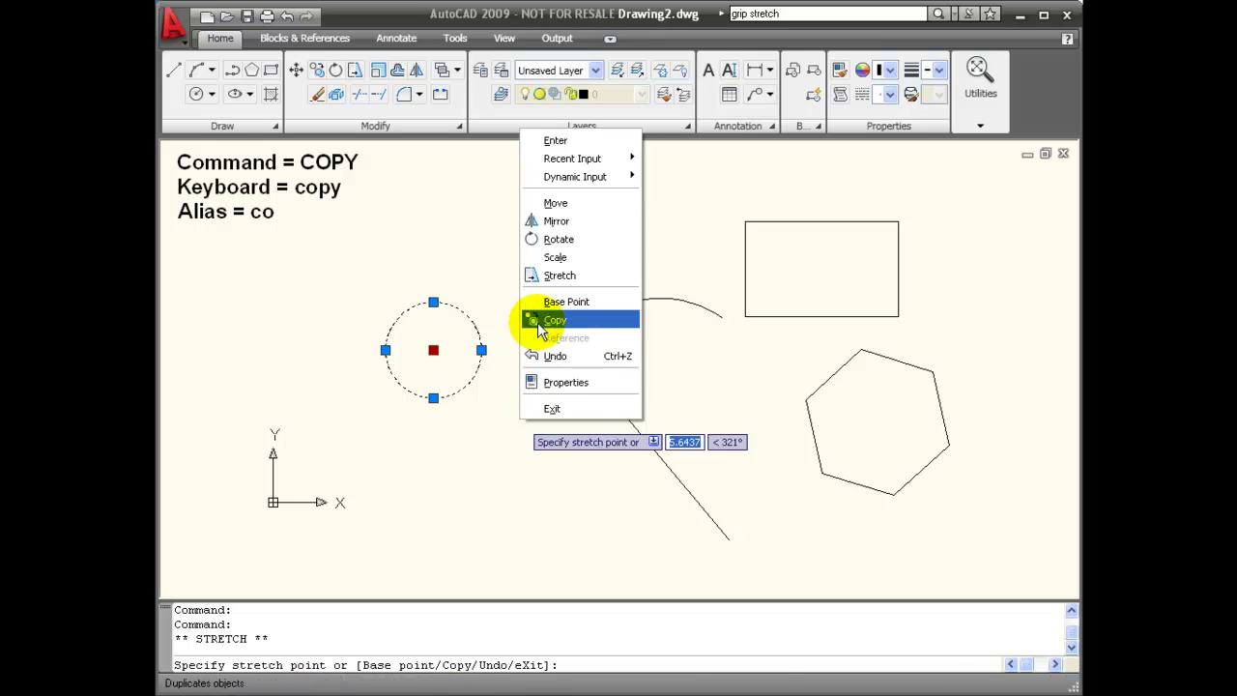
pyautogui.click(538, 325)
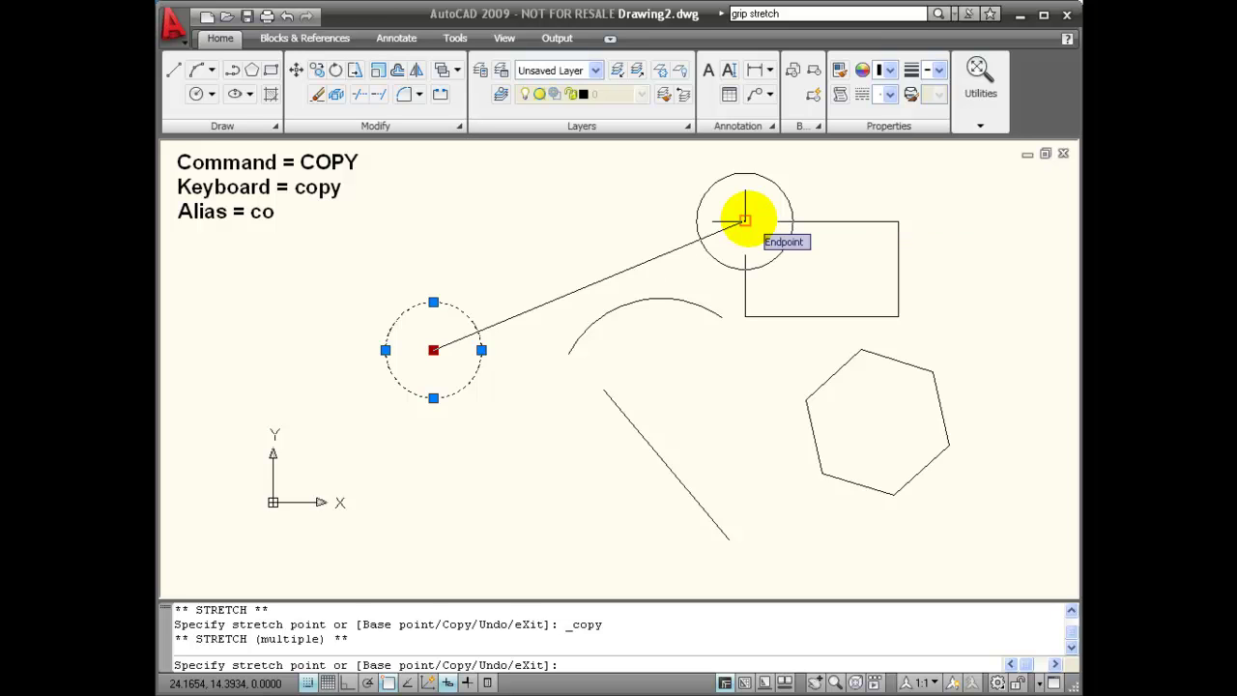
pyautogui.click(744, 221)
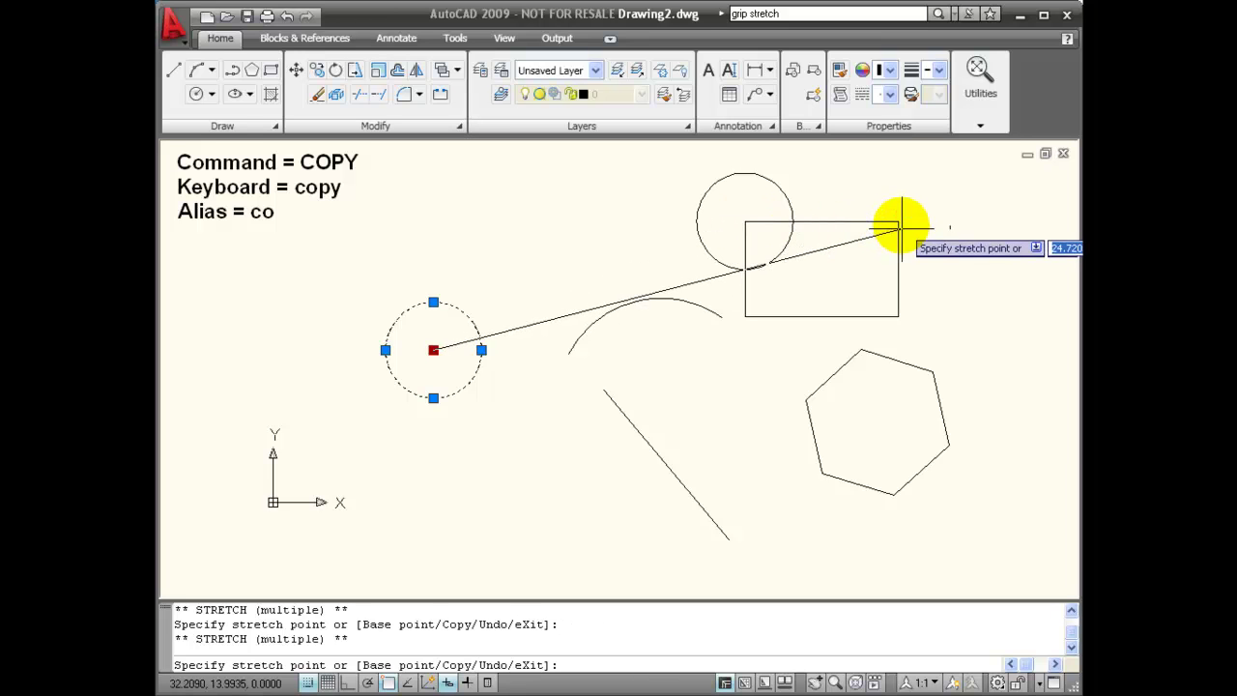
pyautogui.click(898, 220)
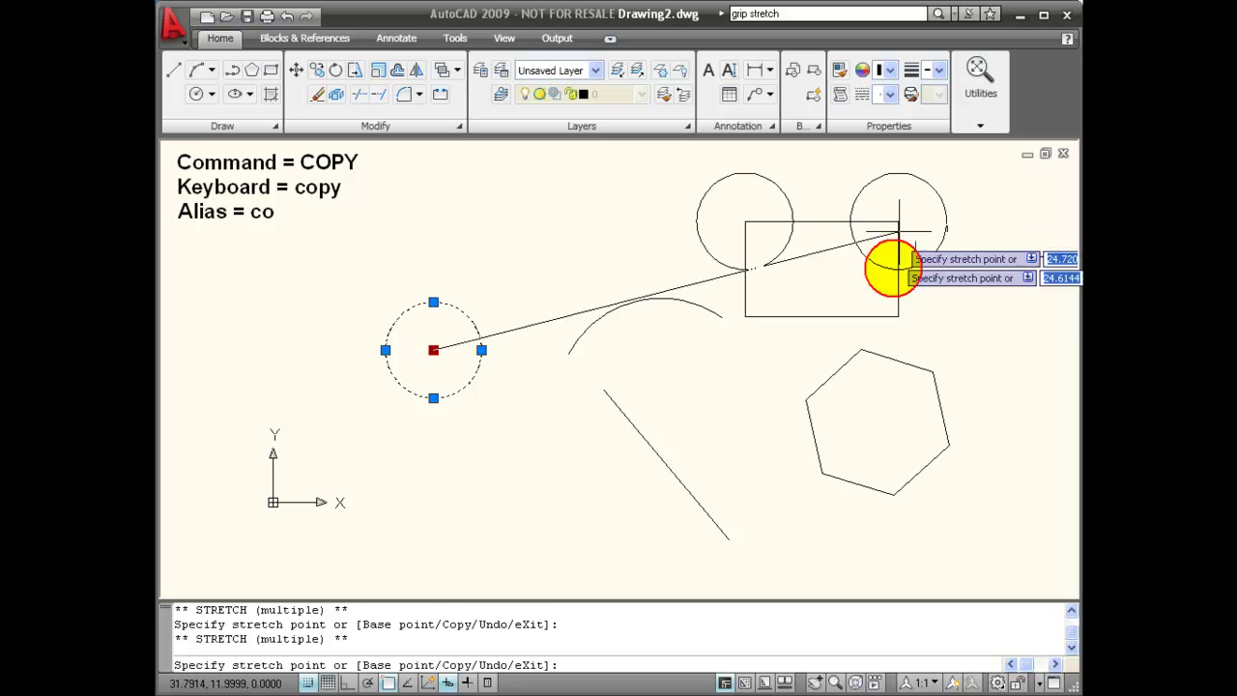
pyautogui.click(891, 314)
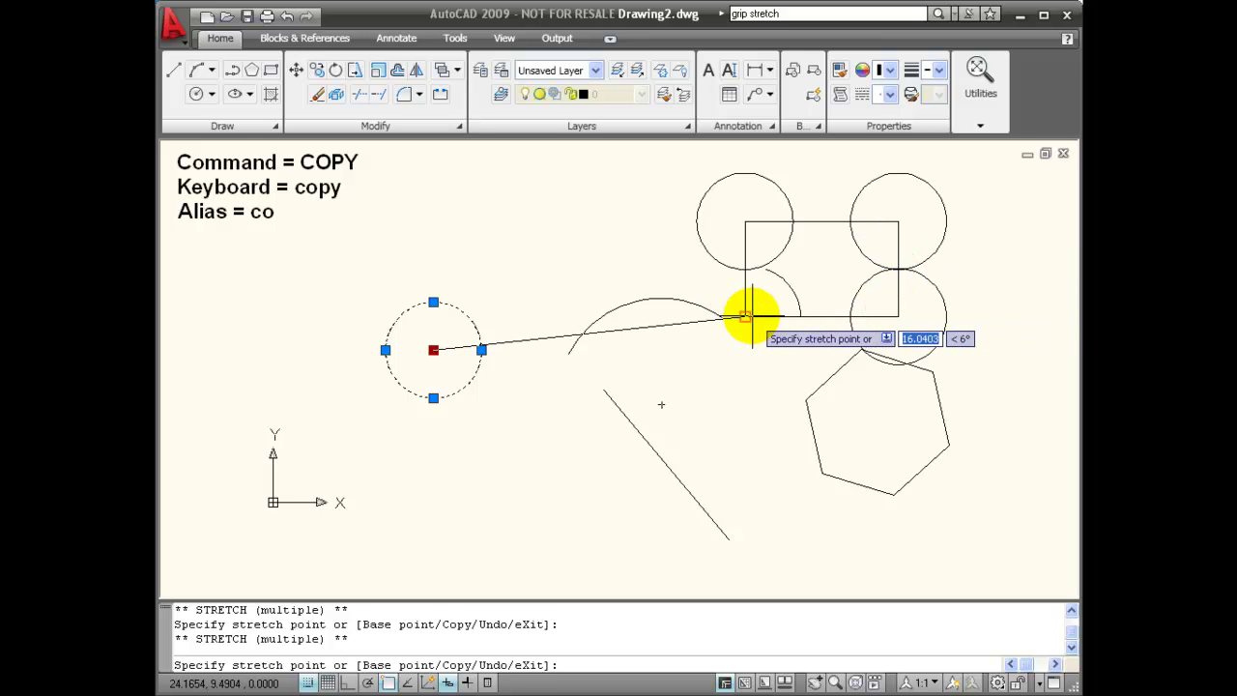
pyautogui.click(745, 316)
pyautogui.rightClick(511, 262)
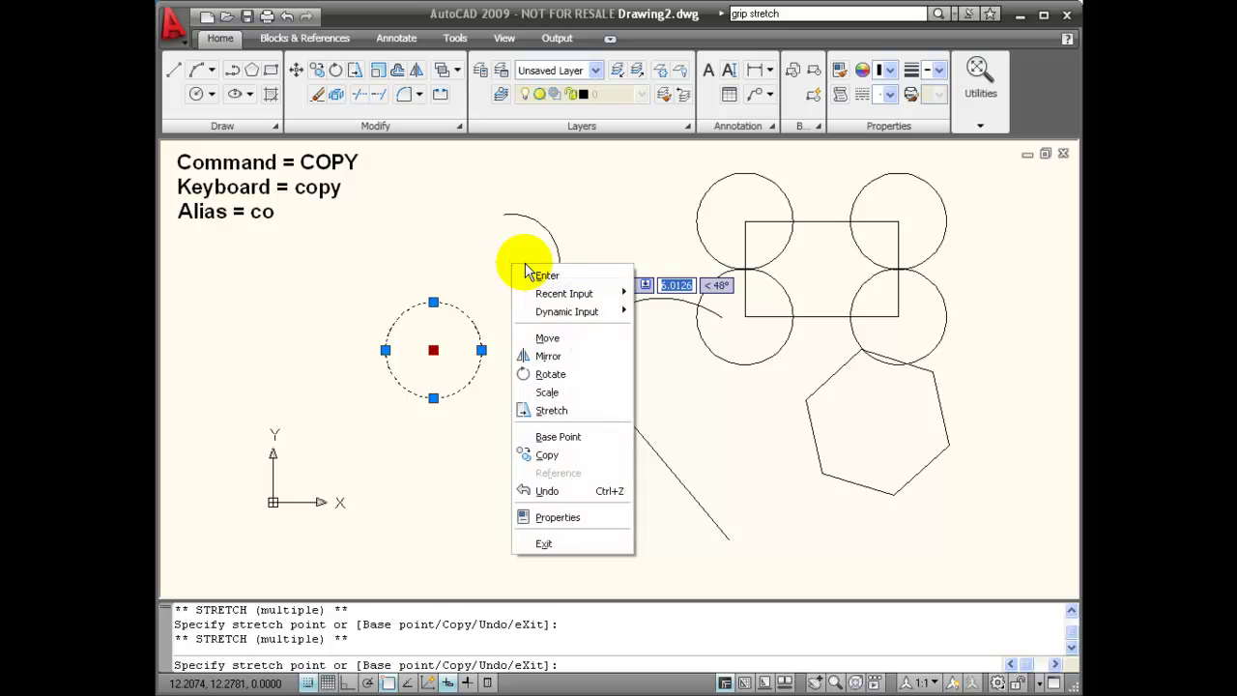
pyautogui.click(564, 278)
pyautogui.hotkey('ctrl', 'z')
pyautogui.hotkey('ctrl', 'z')
pyautogui.hotkey('ctrl', 'z')
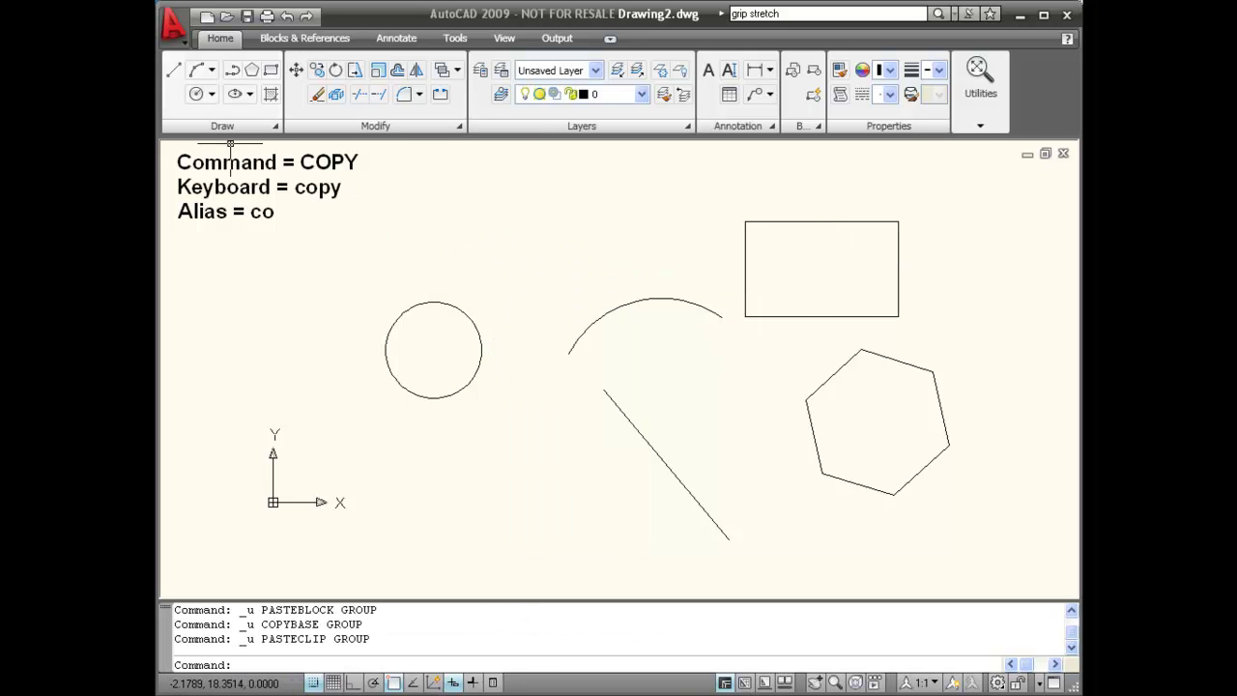
pyautogui.click(175, 27)
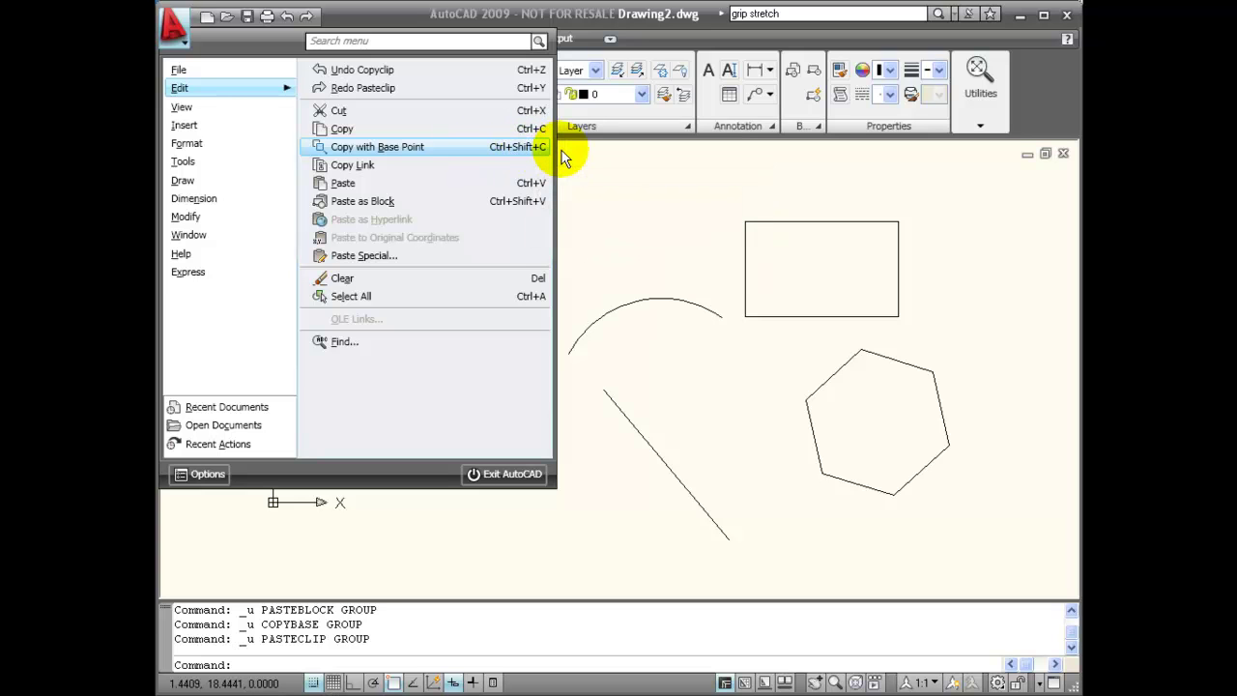
pyautogui.click(591, 208)
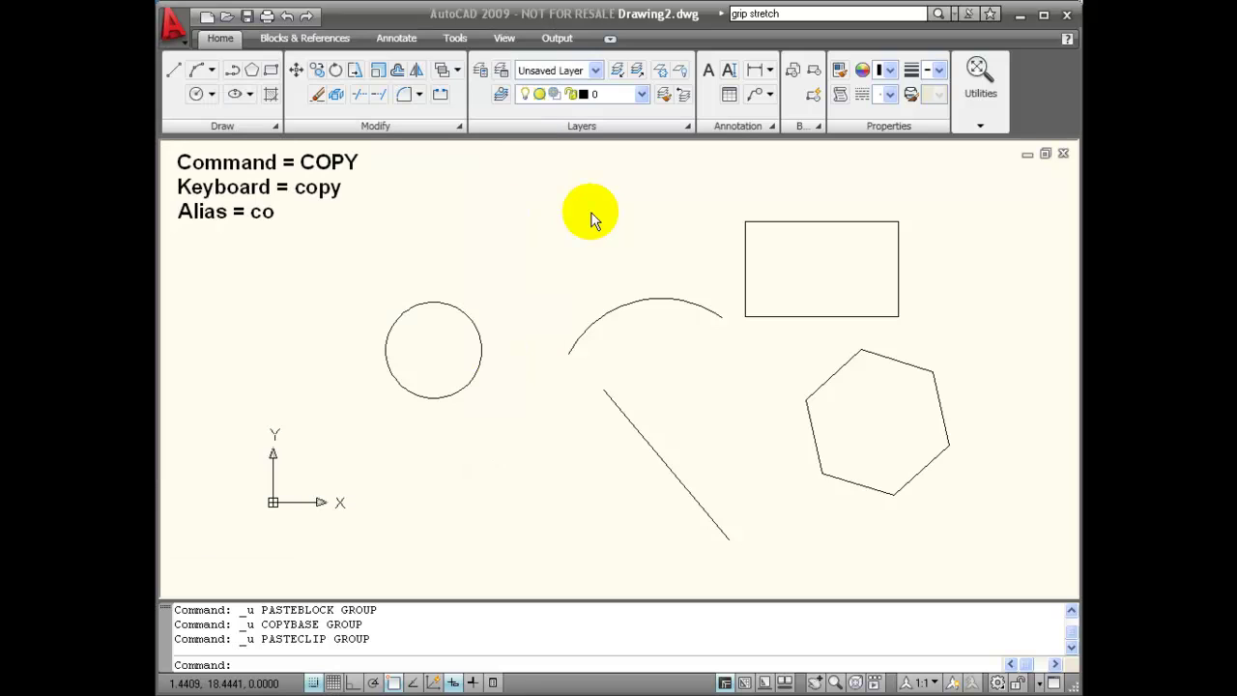
# - Copy the circle to the clipboard with its centre as the base point
pyautogui.click(455, 308)
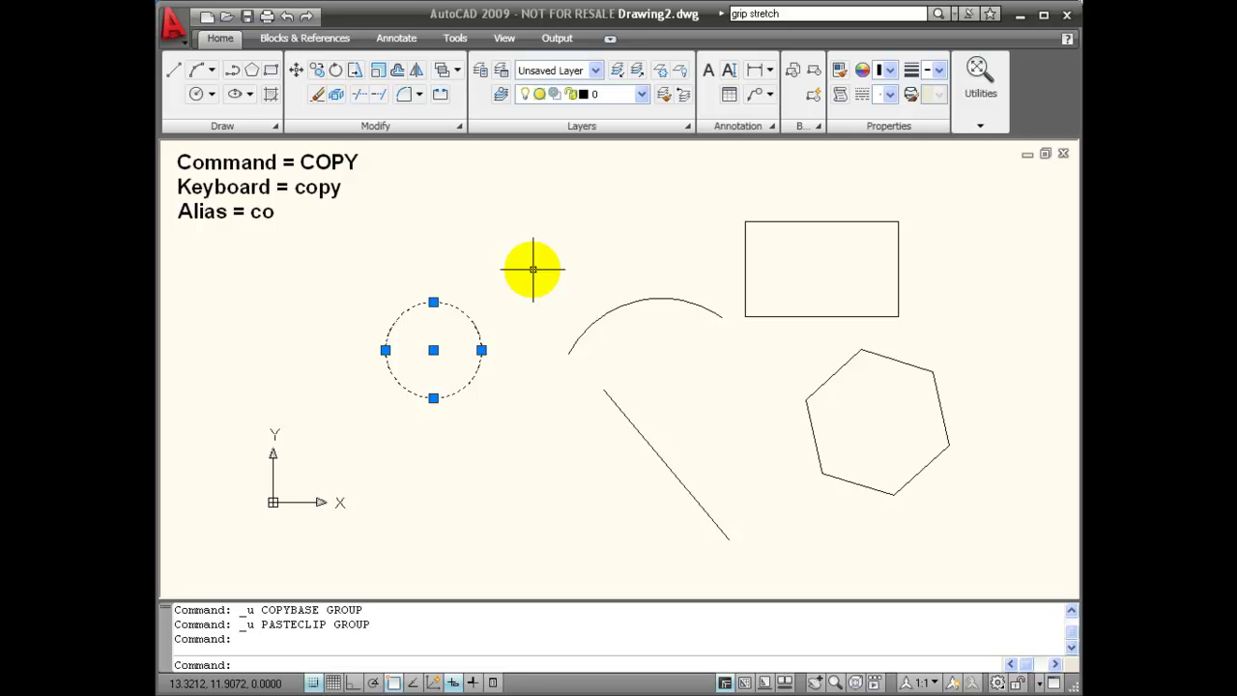
pyautogui.hotkey('ctrl', 'shift', 'c')
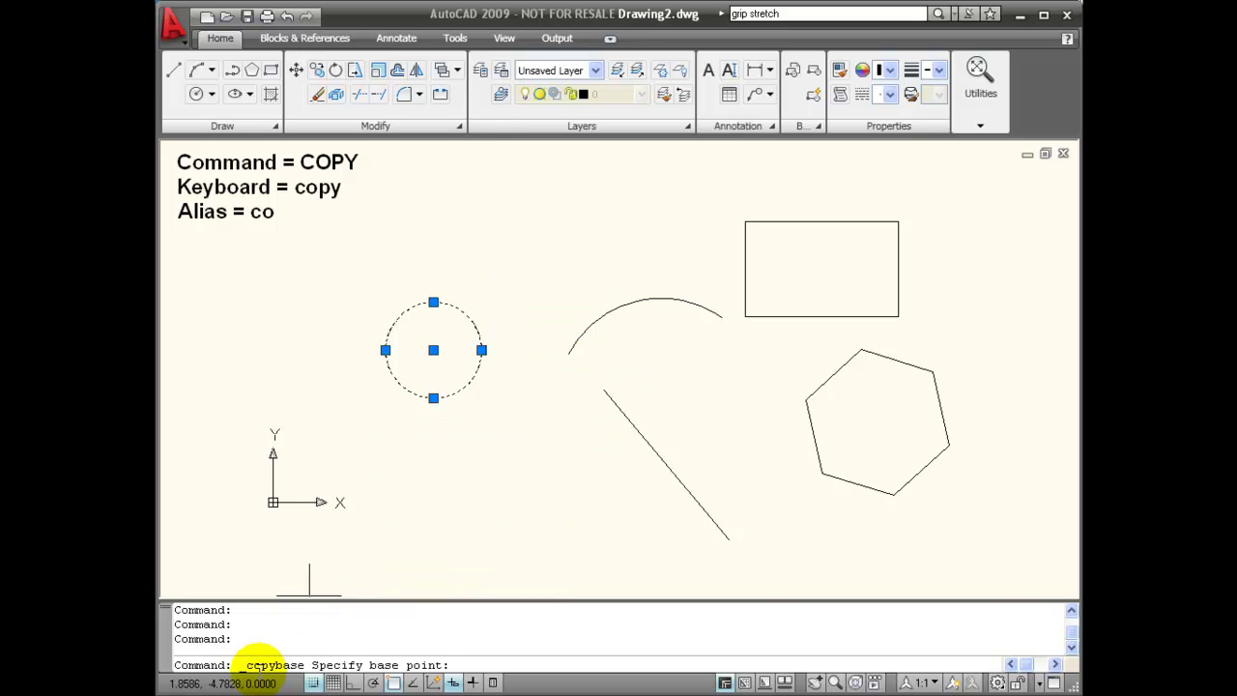
pyautogui.click(432, 349)
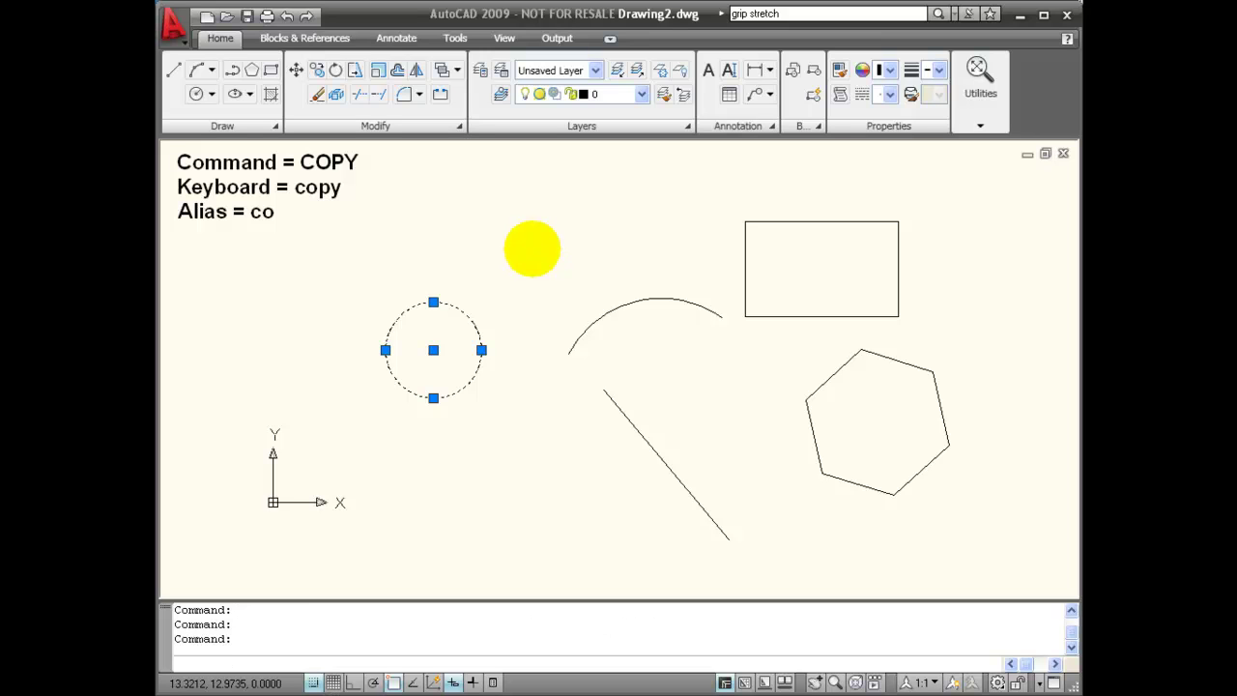
# - Paste the circle as a block at the rectangle's top-left corner, then switch to Drawing3
pyautogui.hotkey('ctrl', 'shift', 'v')
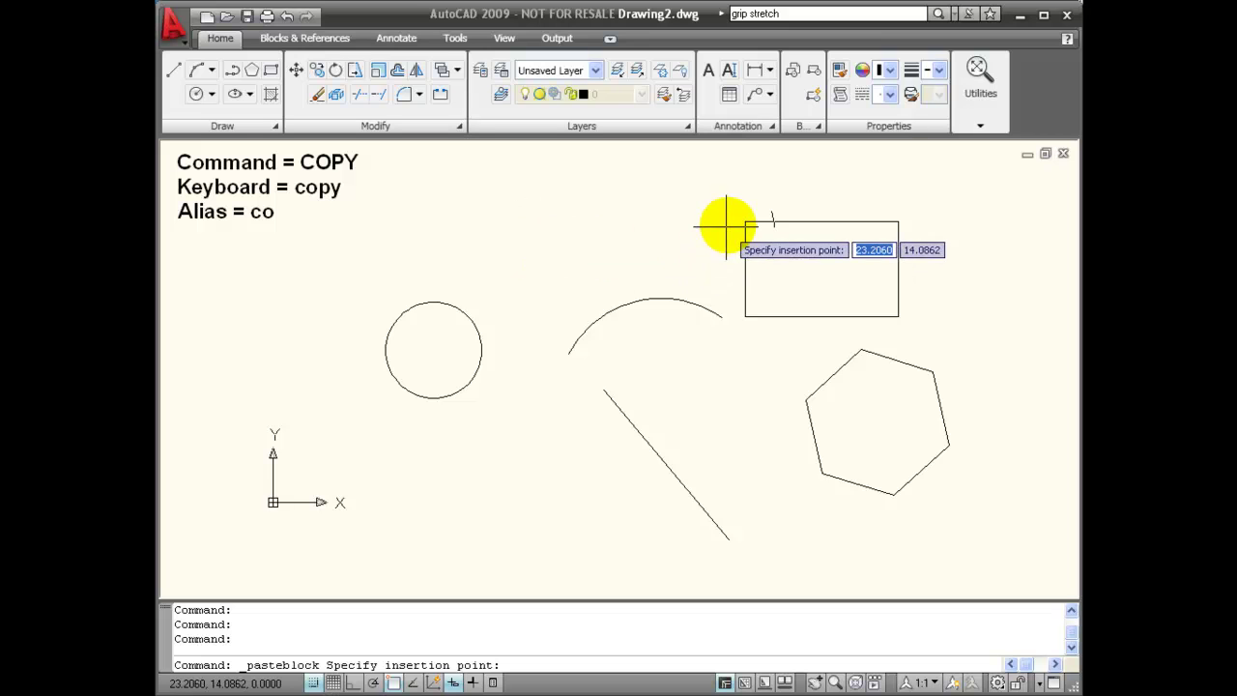
pyautogui.click(744, 220)
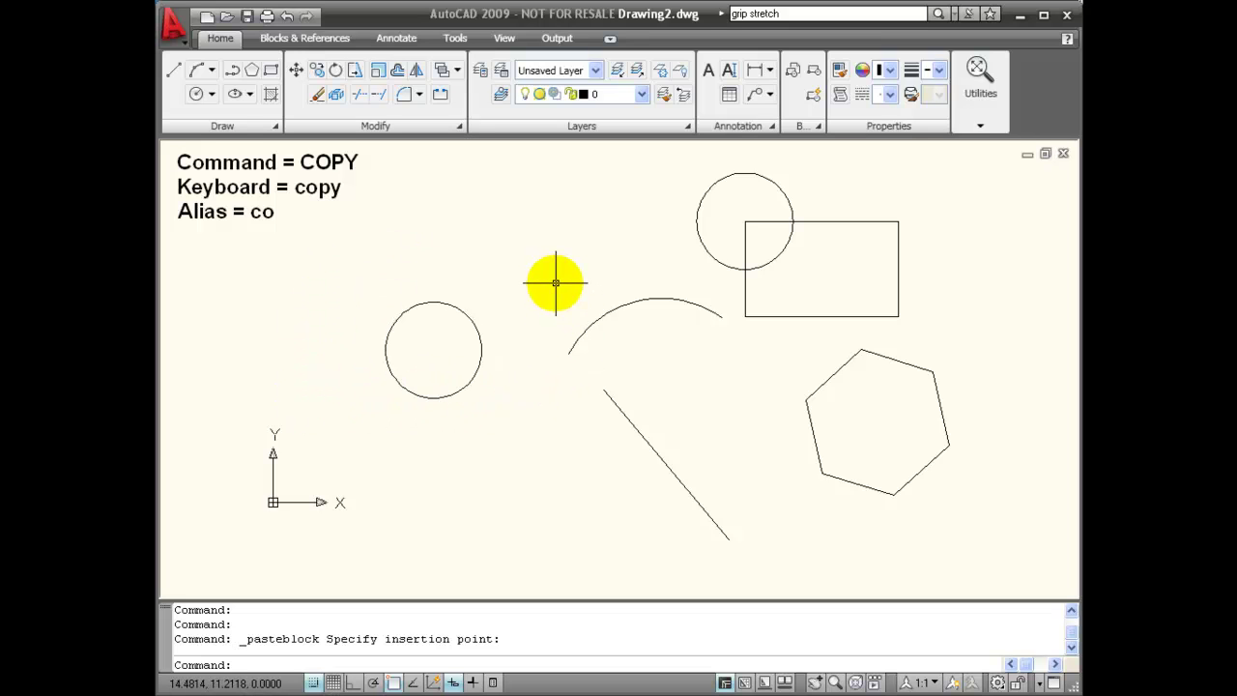
pyautogui.hotkey('ctrl', 'Tab')
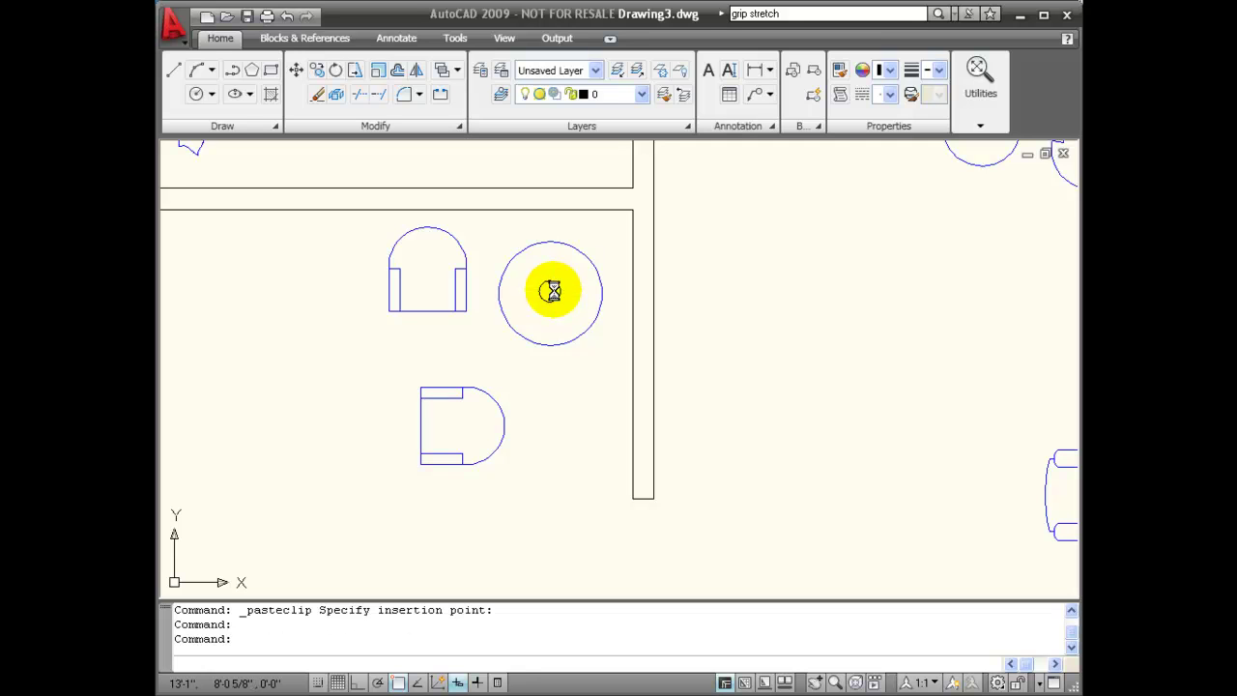
# - Paste the circle as a block at the centre of Drawing3's round table
pyautogui.hotkey('ctrl', 'shift', 'v')
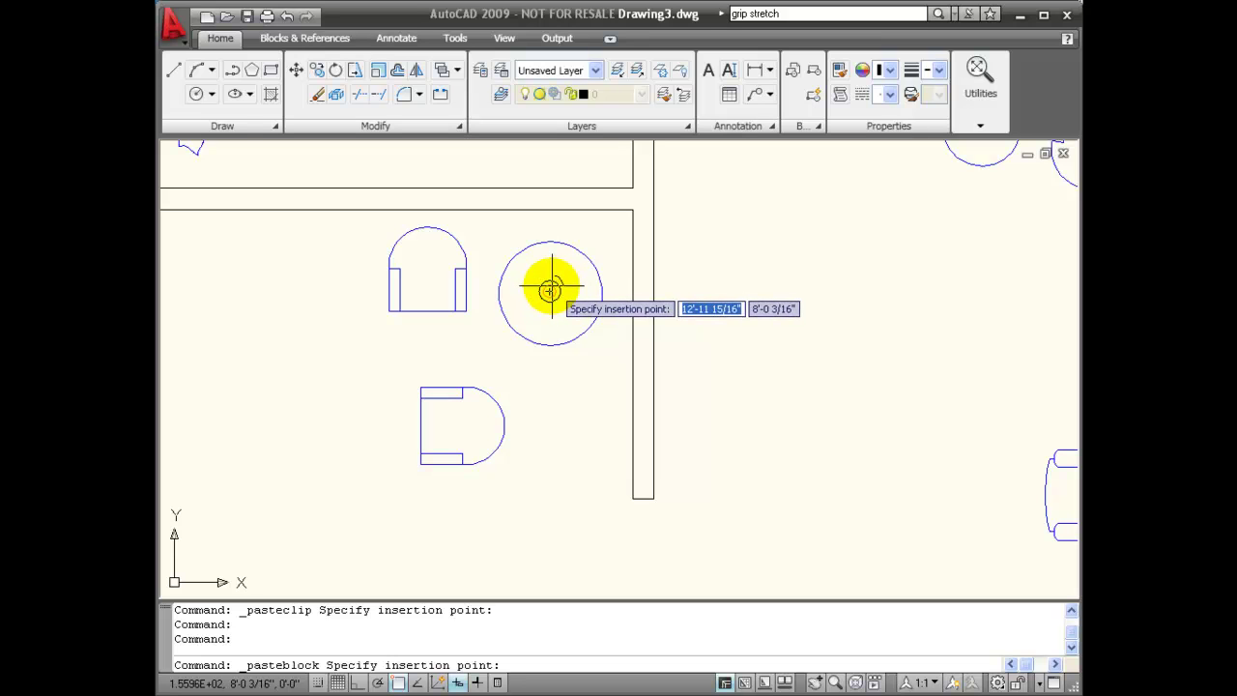
pyautogui.click(549, 291)
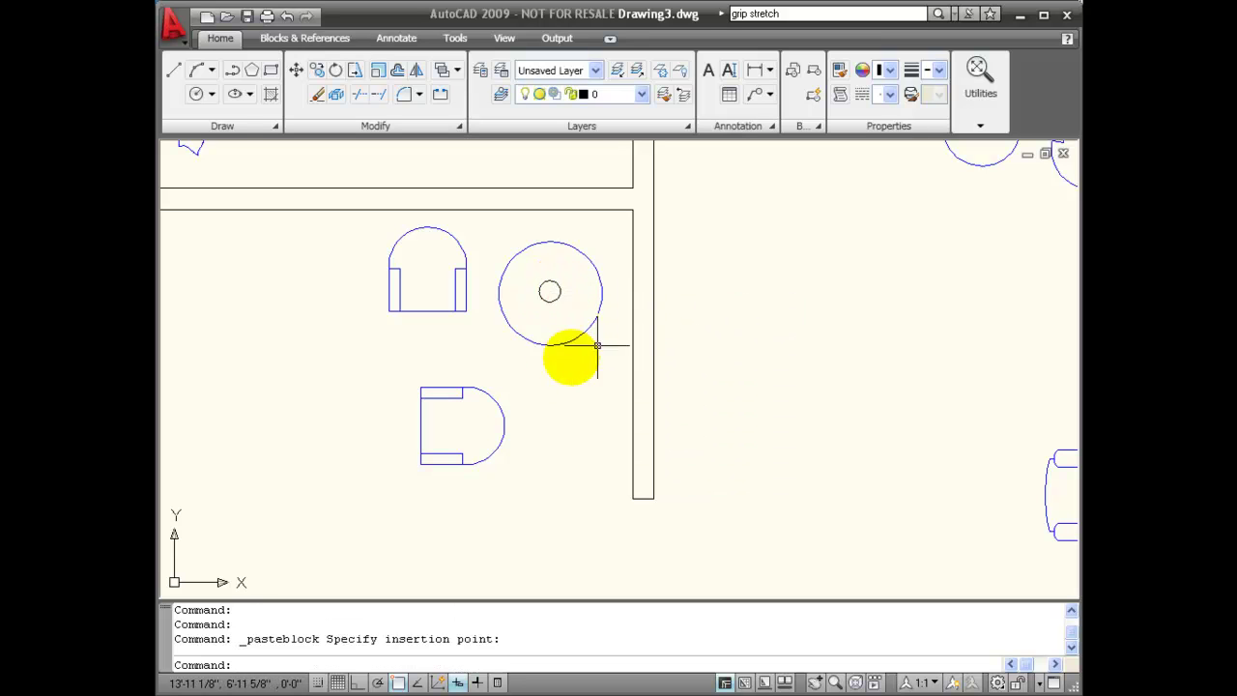